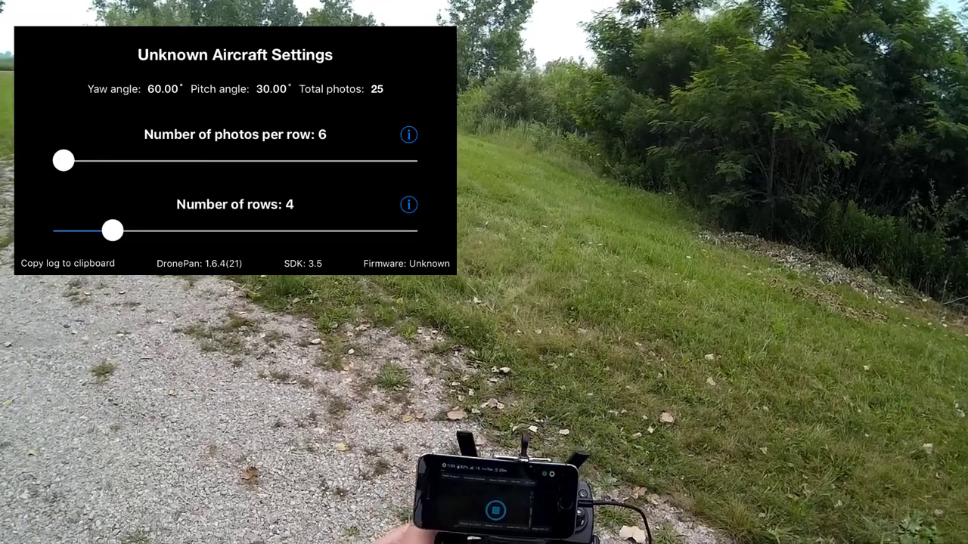
Scroll the DronePan settings to check 1 nadir shot, 30° maximum upward pitch and 0.0 delay
scroll(235, 151, "down", 3)
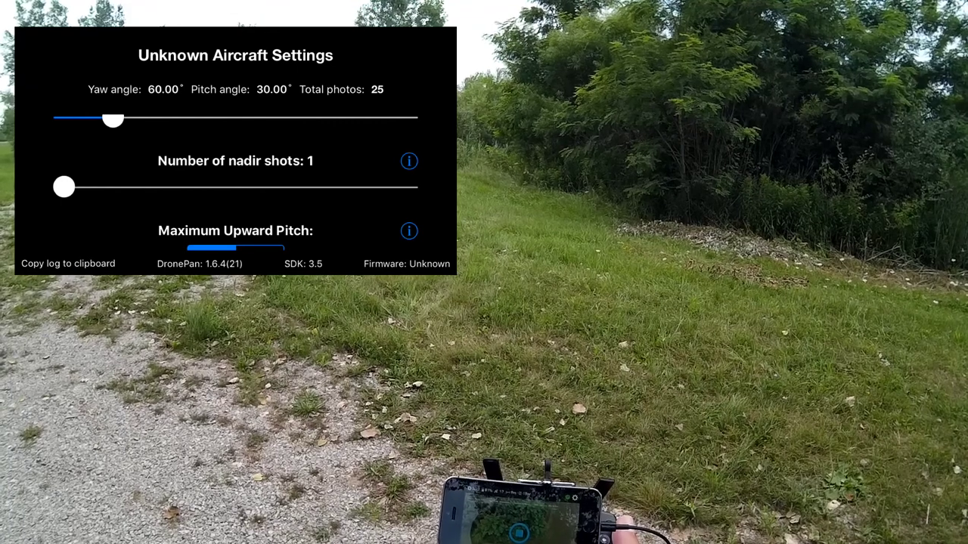
scroll(235, 182, "down", 2)
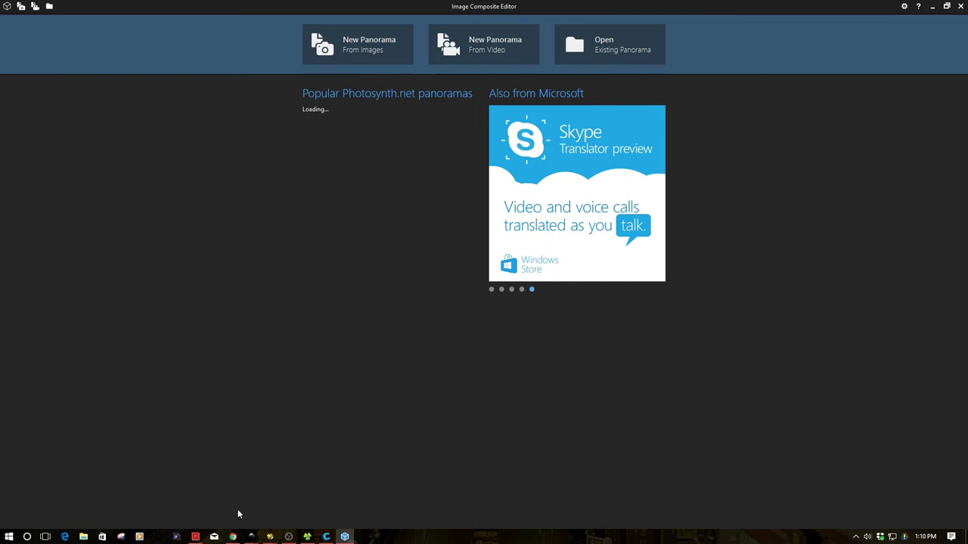
Bring up File Explorer showing the memory card's I:\DCIM\100MEDIA photo folder
left_click(308, 536)
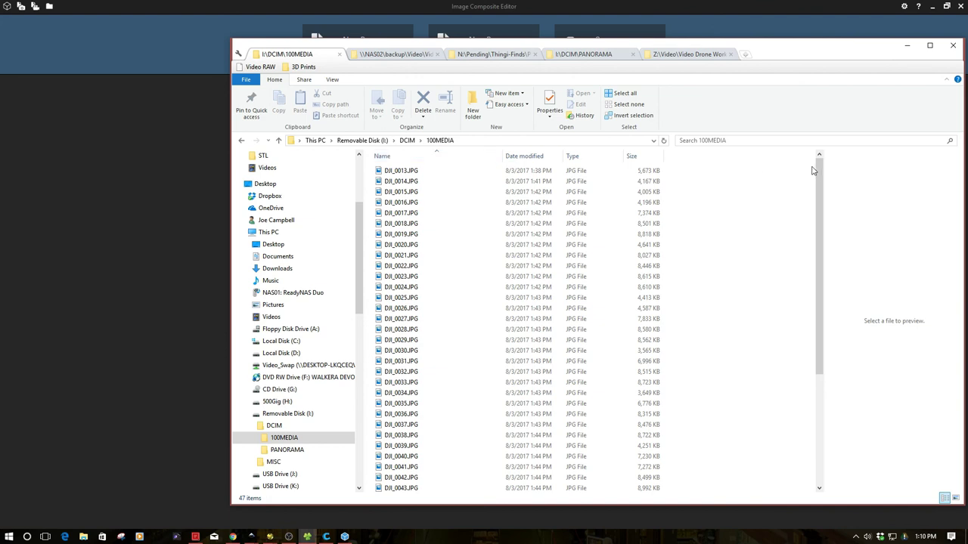
Look over the 100MEDIA photo list, then return to Image Composite Editor
mouse_move(821, 173)
left_mouse_down()
mouse_move(821, 266)
mouse_move(821, 171)
left_mouse_up()
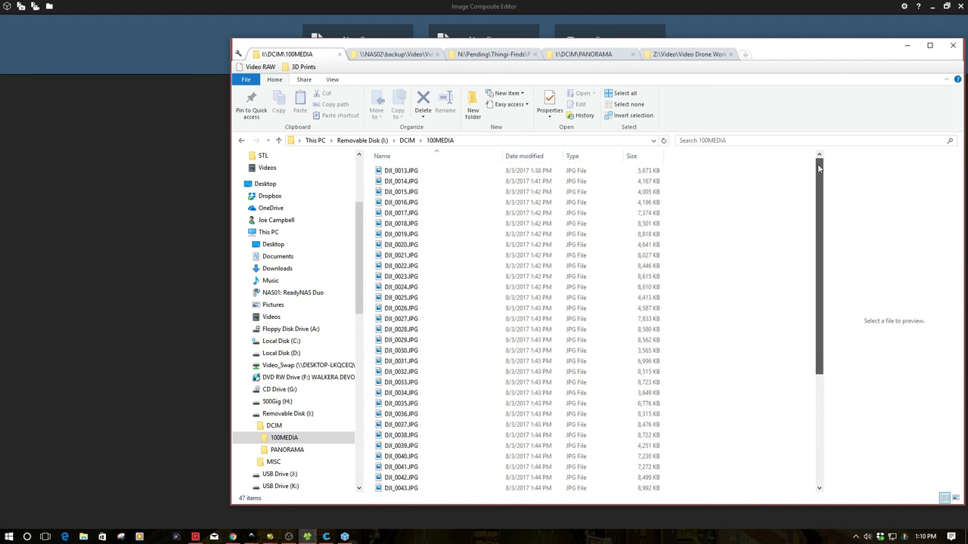
left_click(179, 204)
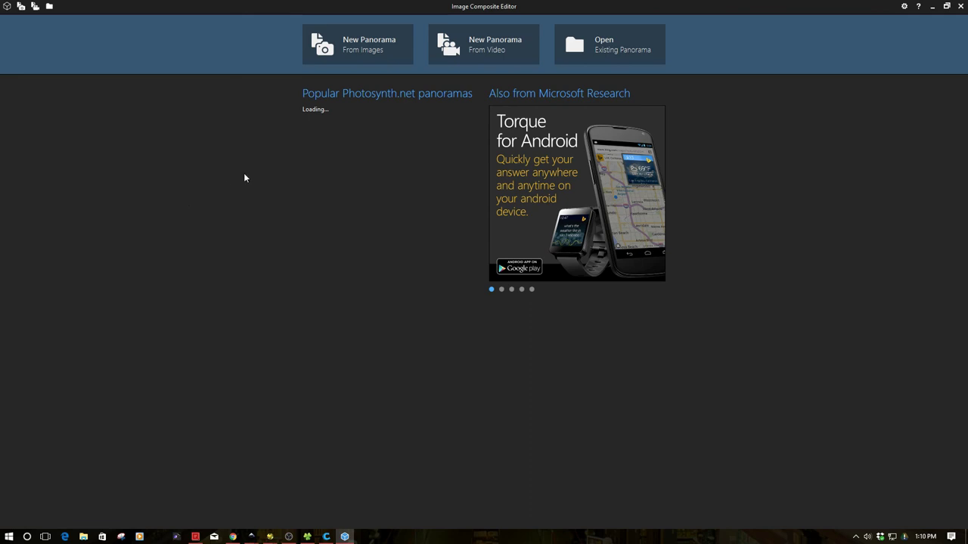
Import photos DJI_0013 through DJI_0057 into a new panorama from images
left_click(340, 44)
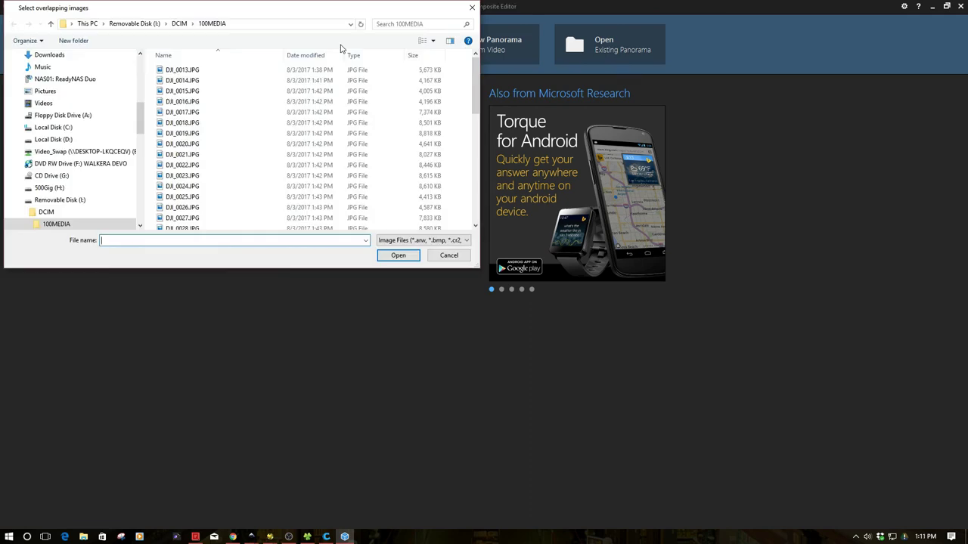
left_click(196, 70)
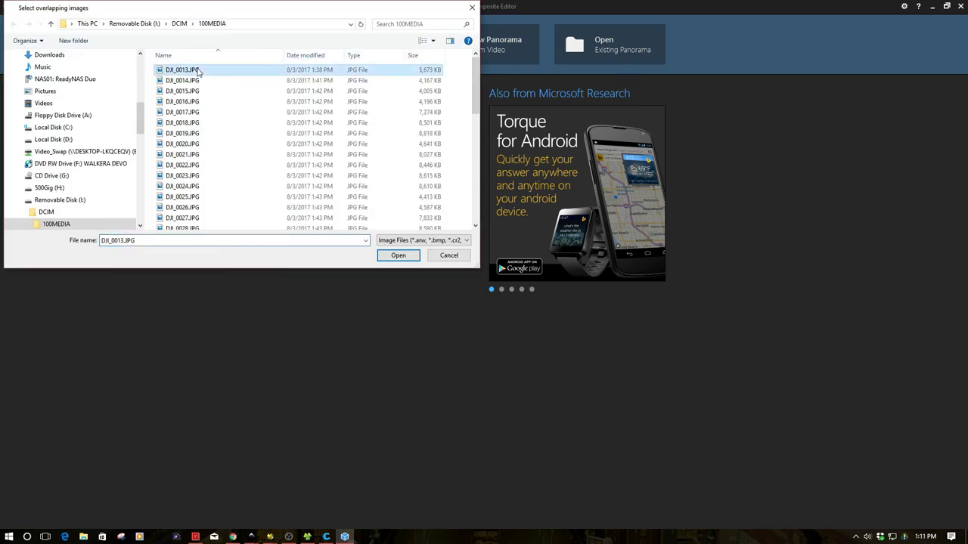
left_click_drag(475, 79, 475, 183)
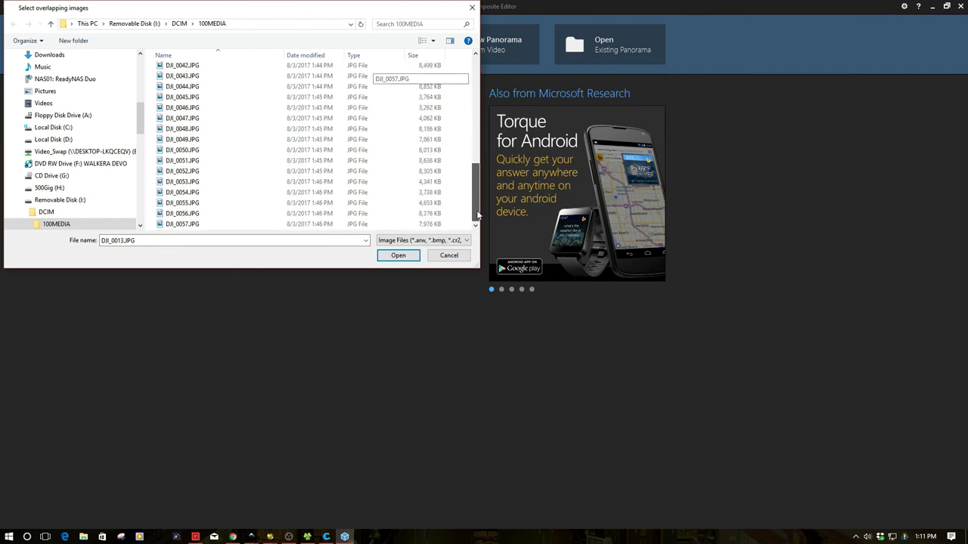
left_click(191, 225, "shift")
left_click(385, 256)
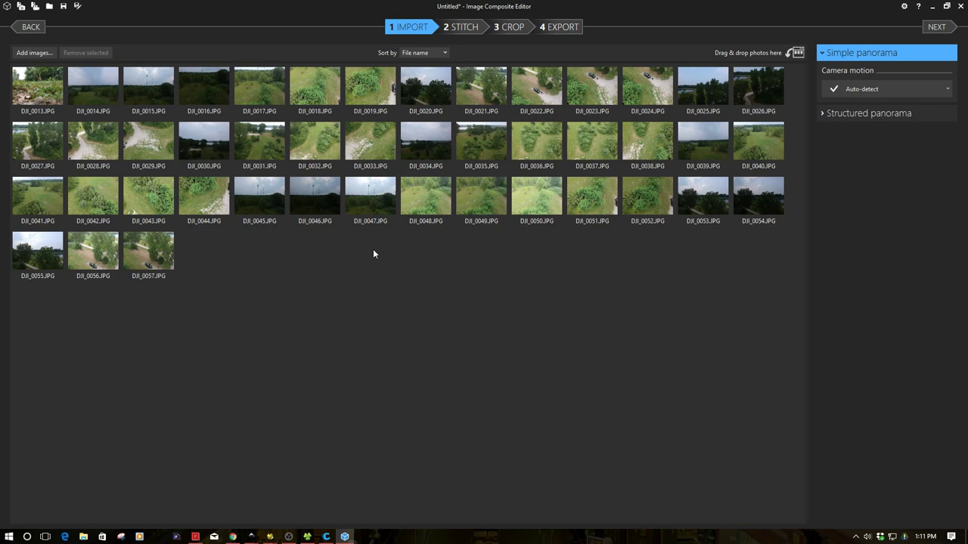
Stitch the 45 imported photos into a 360° by 116° spherical panorama
left_click(463, 28)
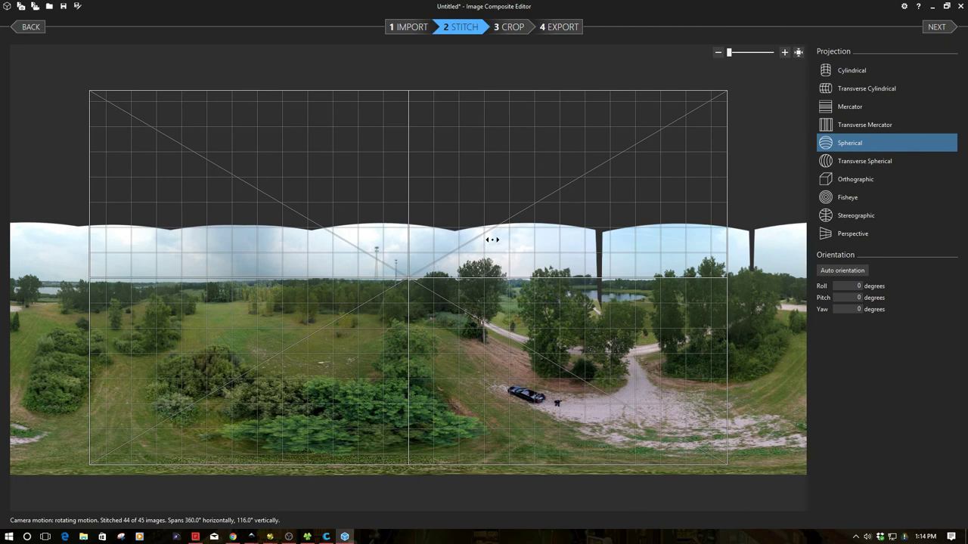
Switch the panorama's projection to Transverse Cylindrical
left_click(597, 257)
left_click(753, 244)
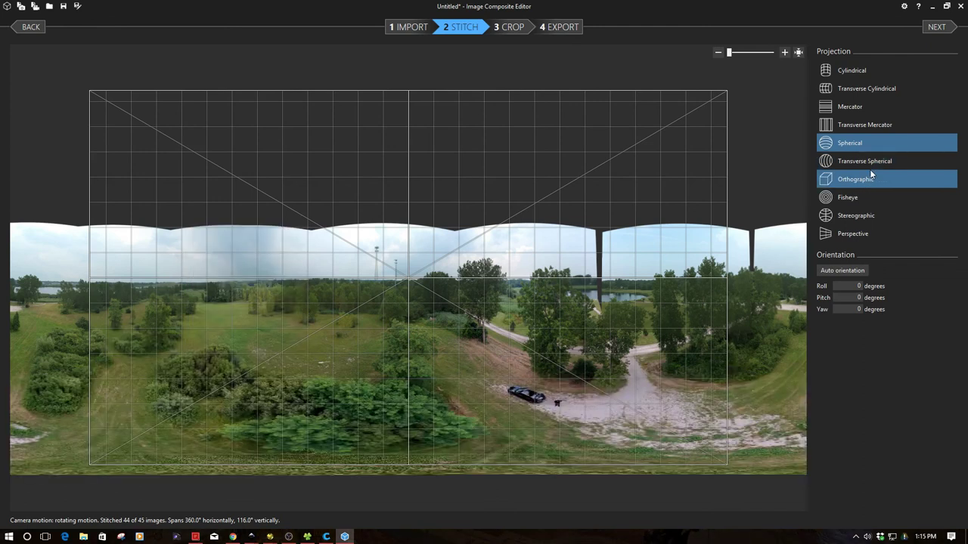
left_click(838, 76)
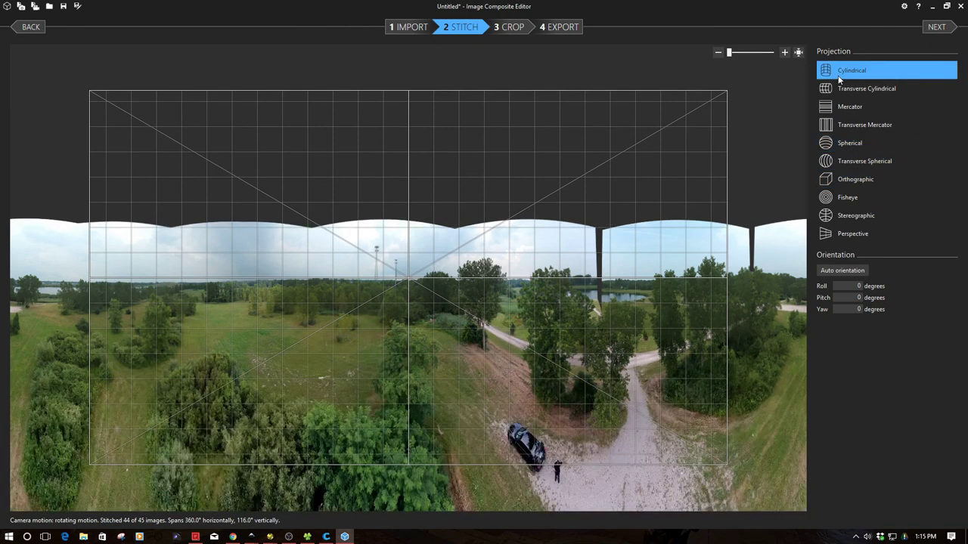
left_click(840, 90)
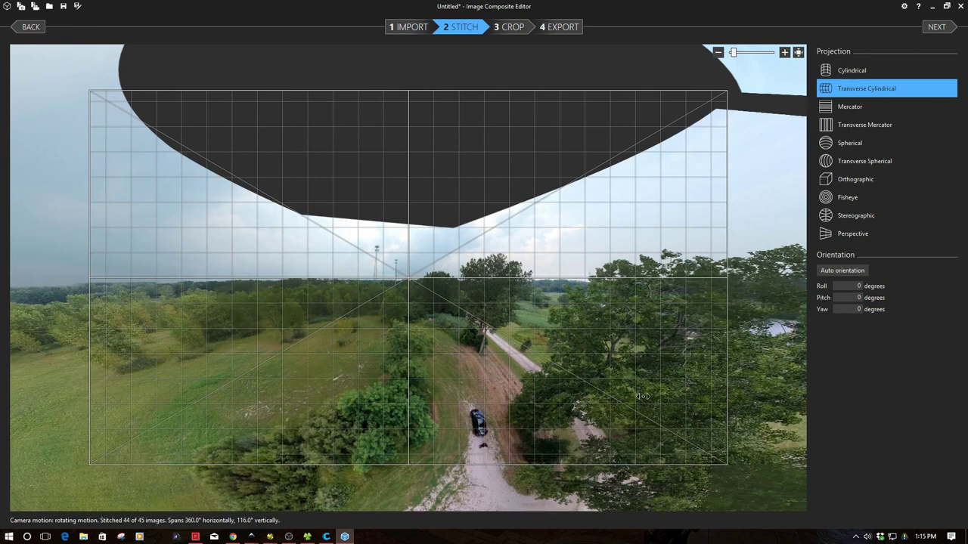
Rotate the panorama to about 118° yaw with a near-level horizon, centring the field and lake
left_click_drag(643, 396, 704, 416)
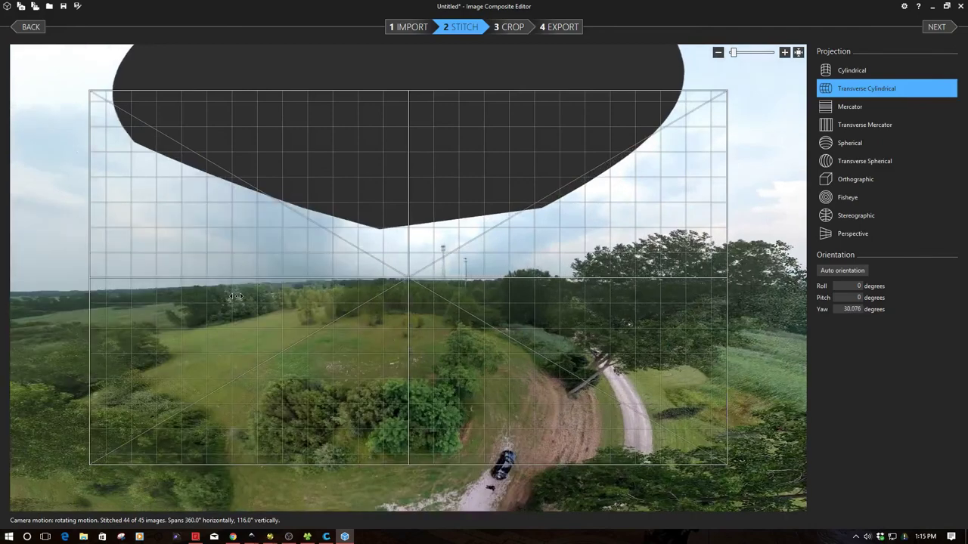
left_click_drag(236, 296, 431, 308)
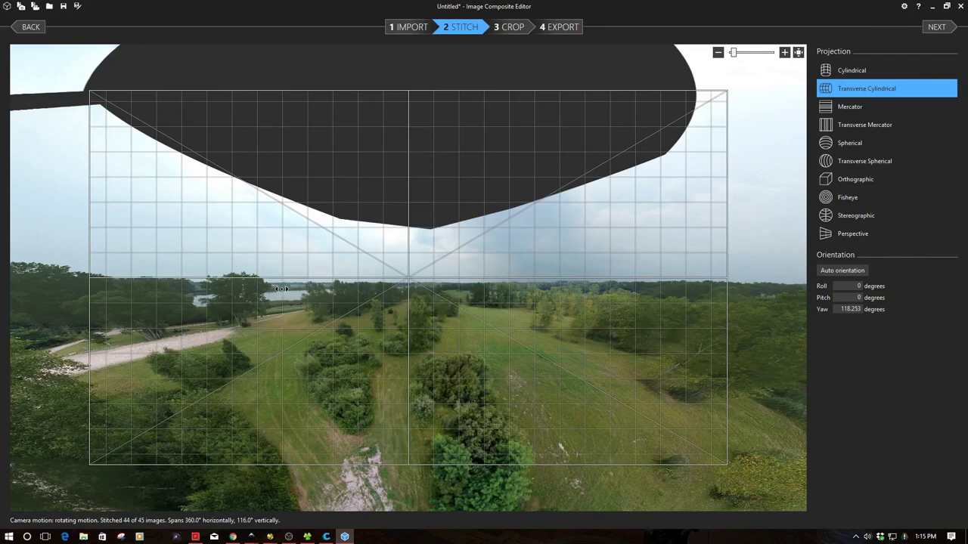
left_click_drag(413, 347, 481, 355)
left_click_drag(712, 355, 710, 352)
mouse_move(716, 314)
left_mouse_down()
mouse_move(725, 260)
mouse_move(727, 325)
left_mouse_up()
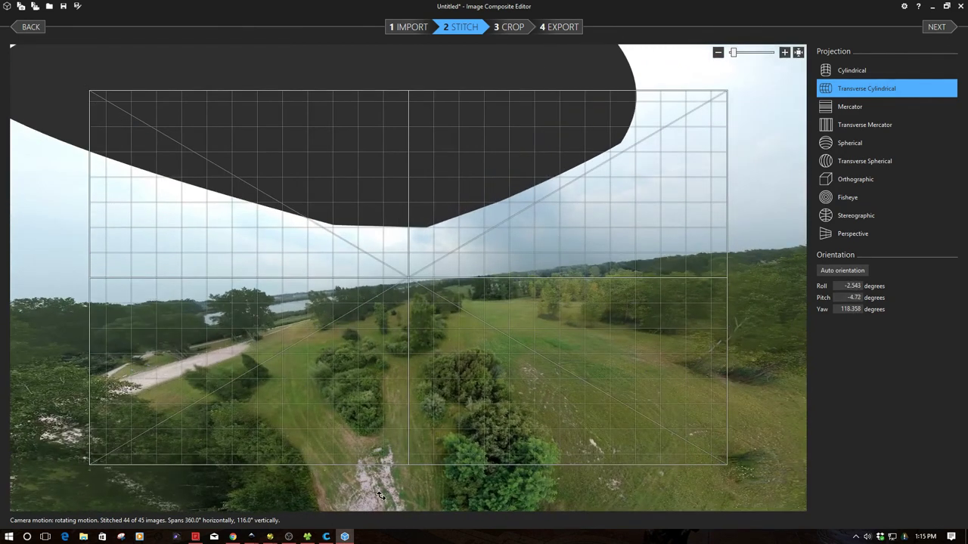
left_click_drag(381, 491, 348, 273)
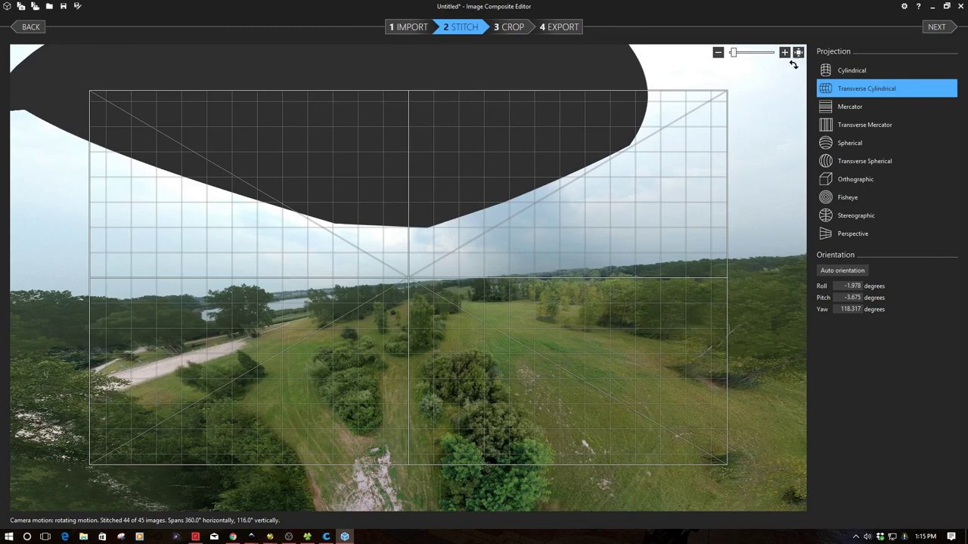
Try Perspective projection, turning the view across the bushes, hillside, sky and towers
left_click(832, 237)
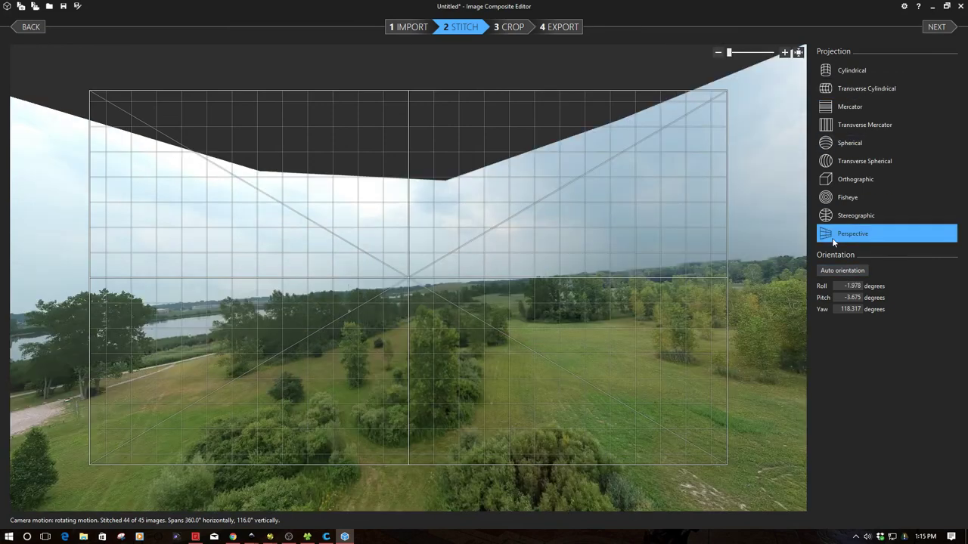
left_click_drag(356, 392, 218, 539)
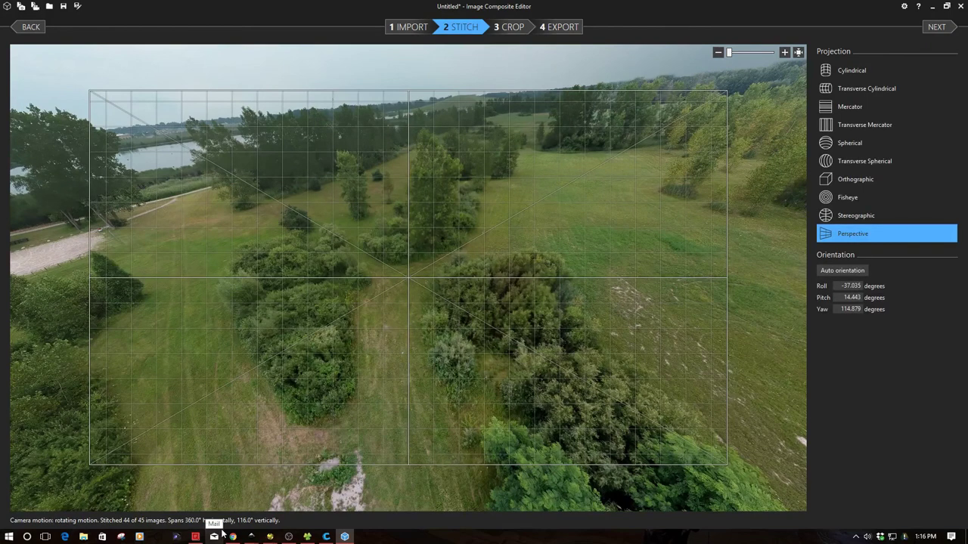
left_click_drag(35, 389, 46, 329)
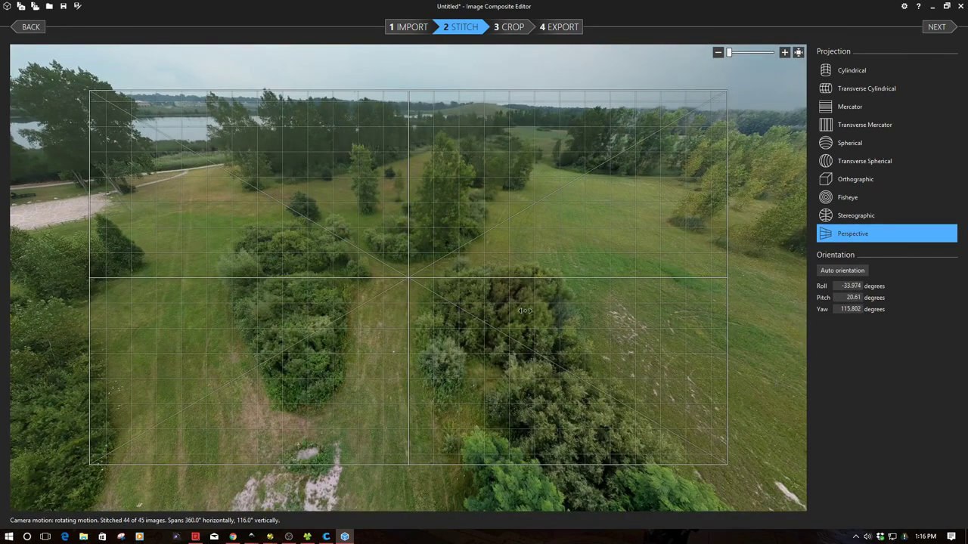
left_click(764, 153)
left_click_drag(707, 344, 124, 213)
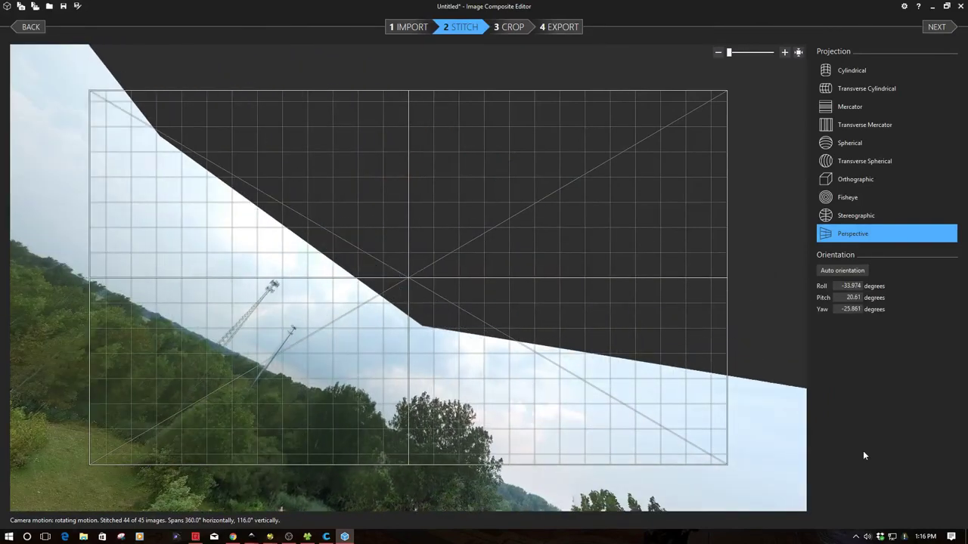
left_click_drag(756, 454, 815, 248)
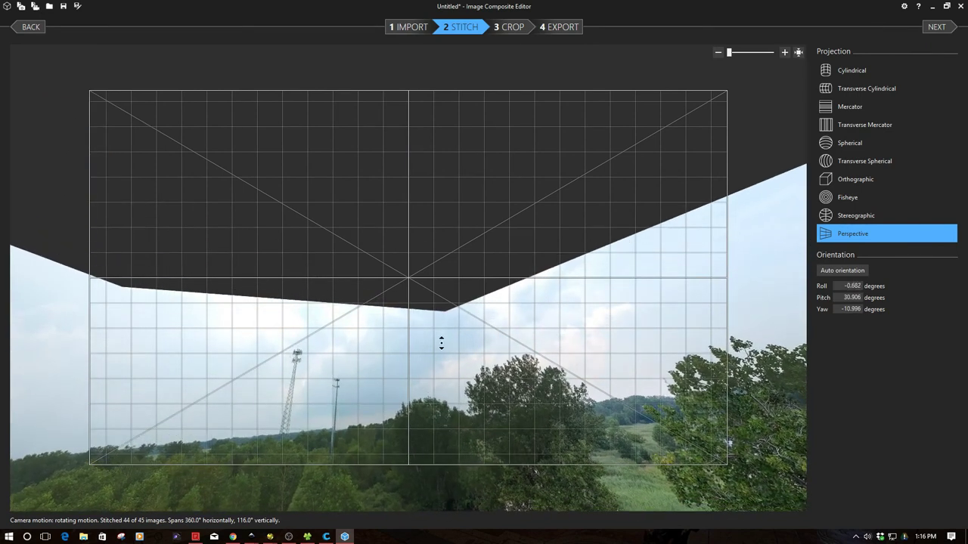
Centre the dirt road and parked car and return to Transverse Cylindrical projection
left_click_drag(441, 341, 532, 121)
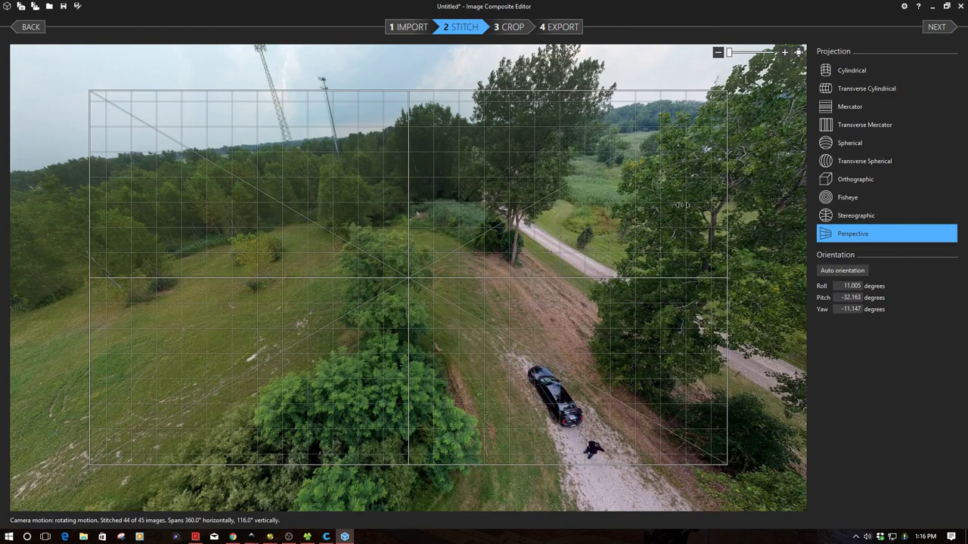
left_click(843, 91)
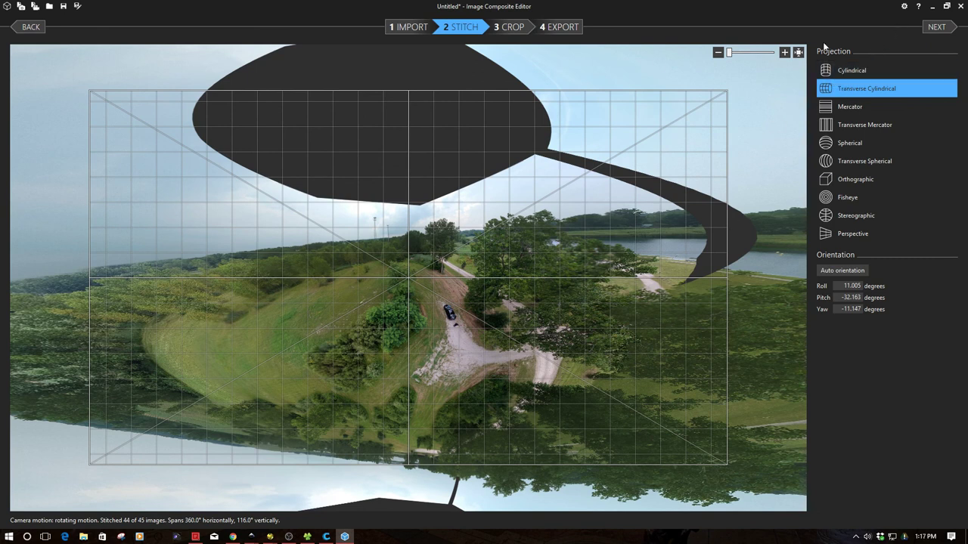
left_click(509, 33)
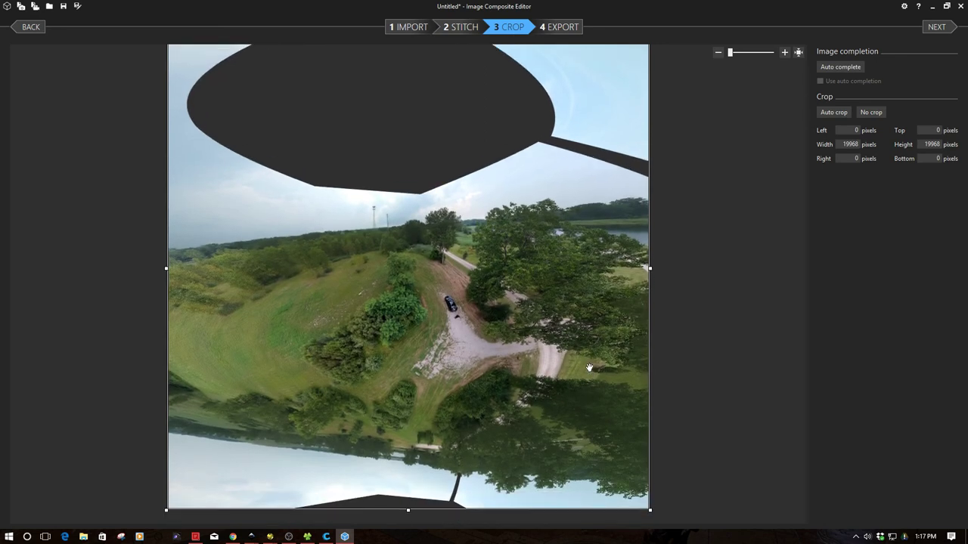
Auto-complete the panorama's missing edges, giving a 19968 × 6386 pixel crop
left_click(835, 68)
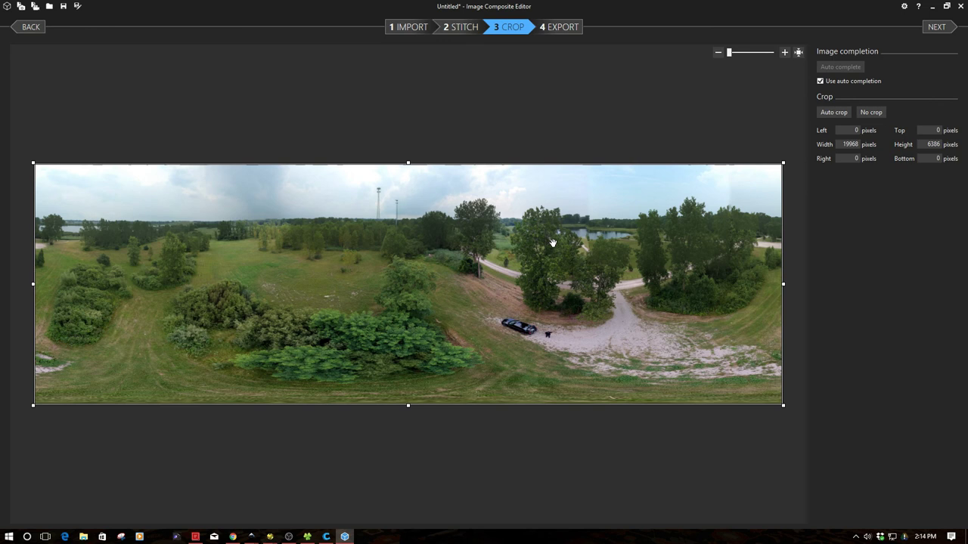
left_click(521, 325)
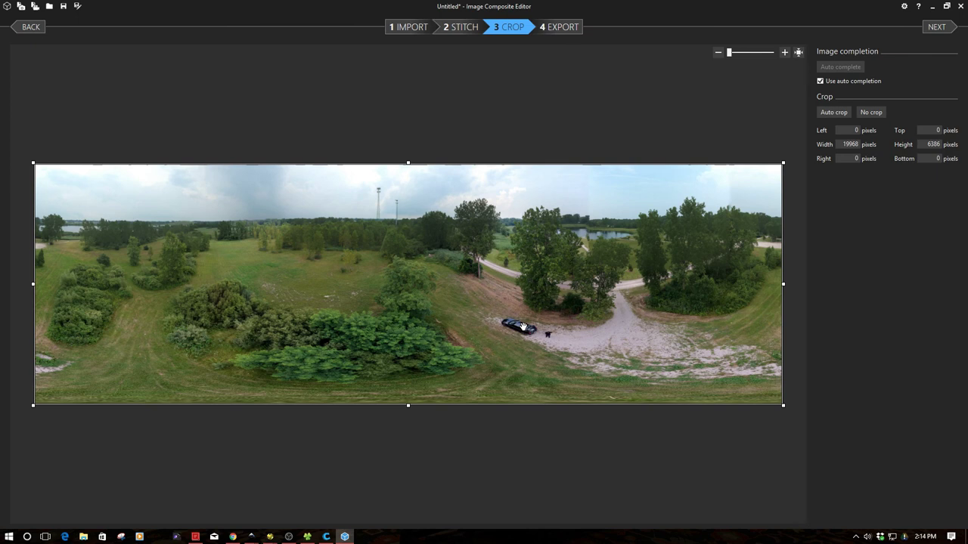